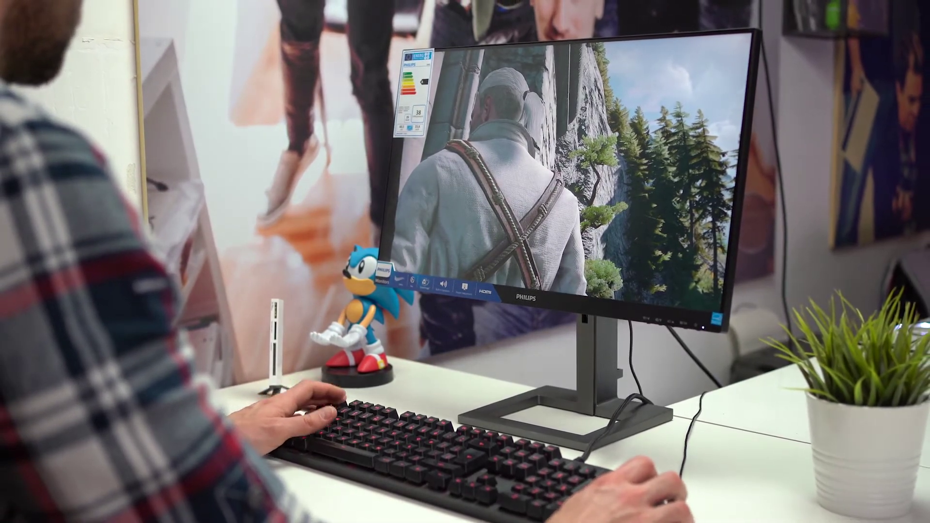
key(ctrl+alt+Delete)
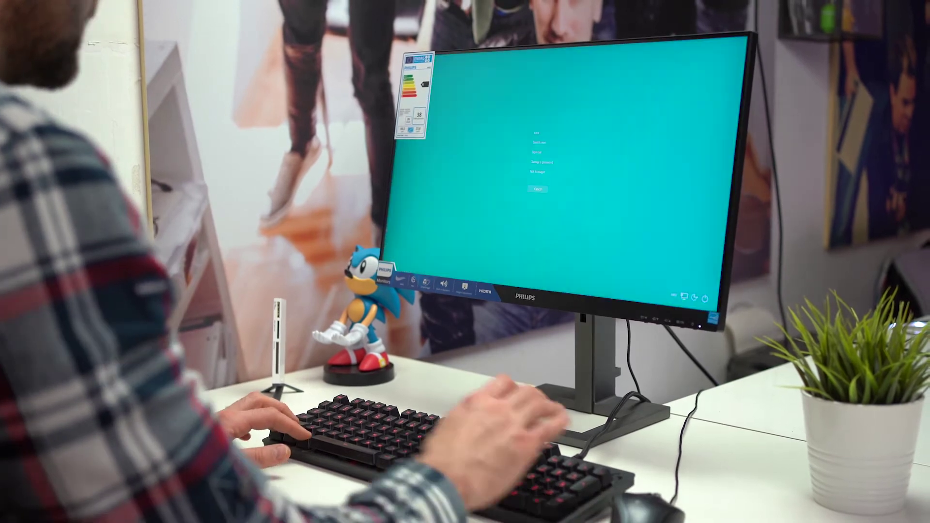